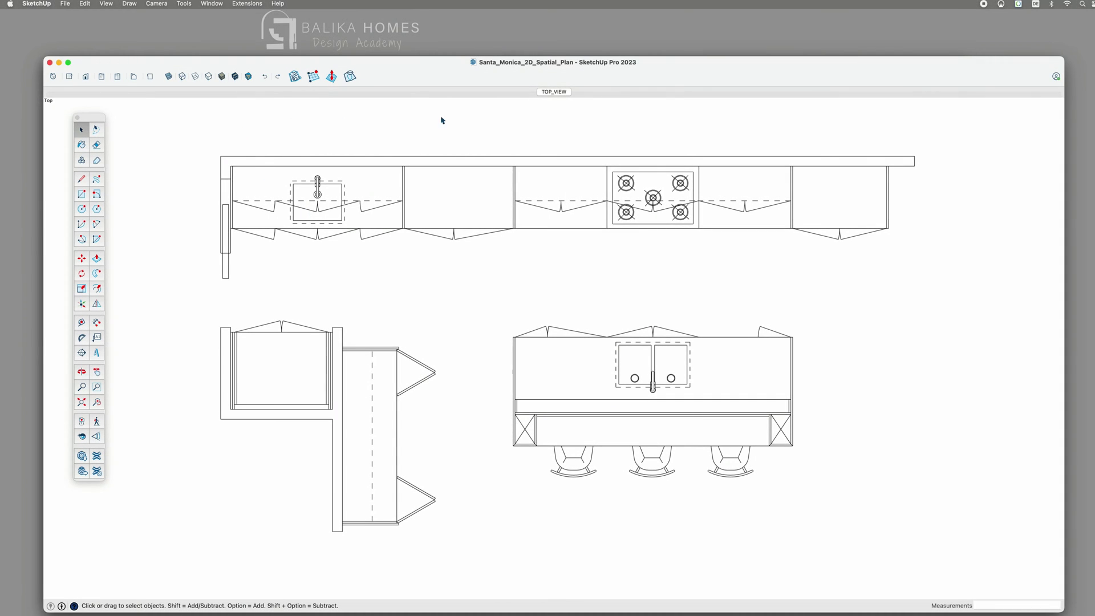
- Inspect the kitchen plan group and the triangular face under the middle cabinet, then switch to LayOut
click(657, 162)
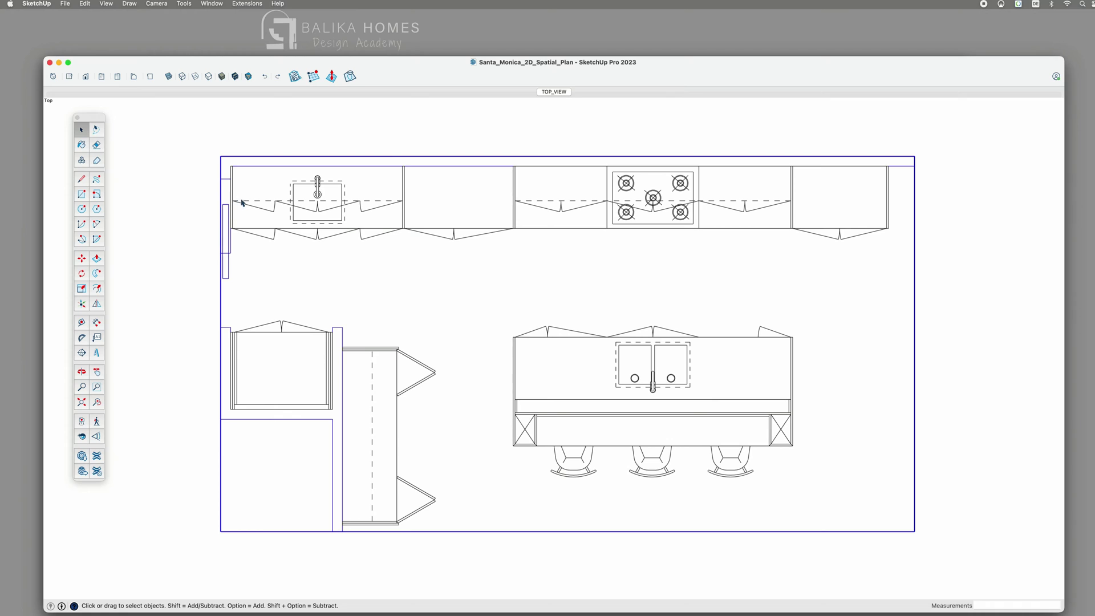
click(344, 190)
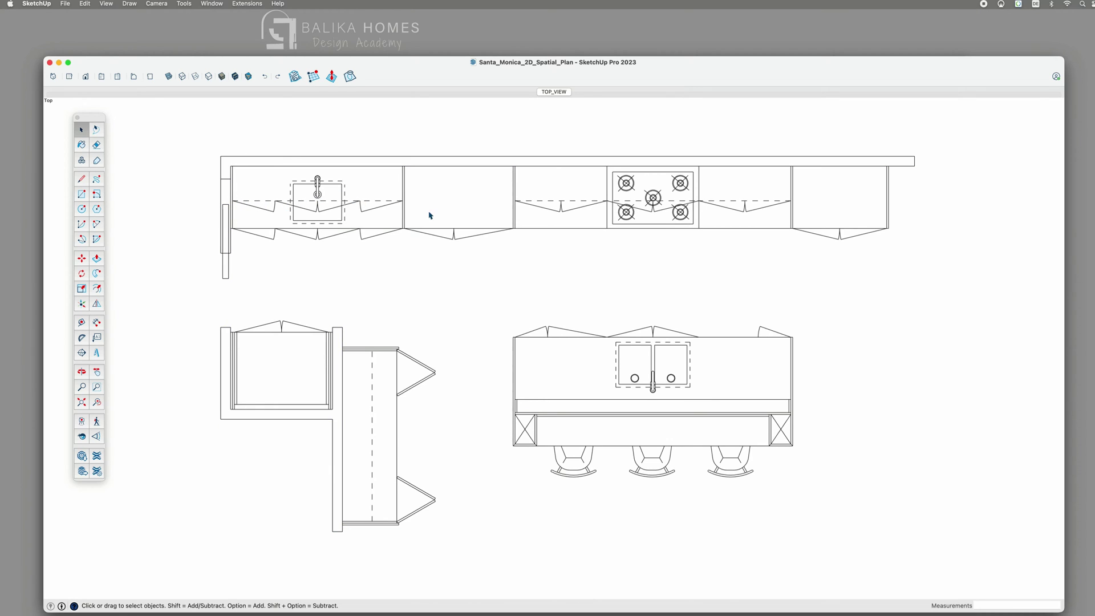
click(459, 234)
click(476, 135)
key(ctrl+Up)
- Check the floor plan viewport's options, then move to page 9, P02 Floorplan Measurements
click(676, 206)
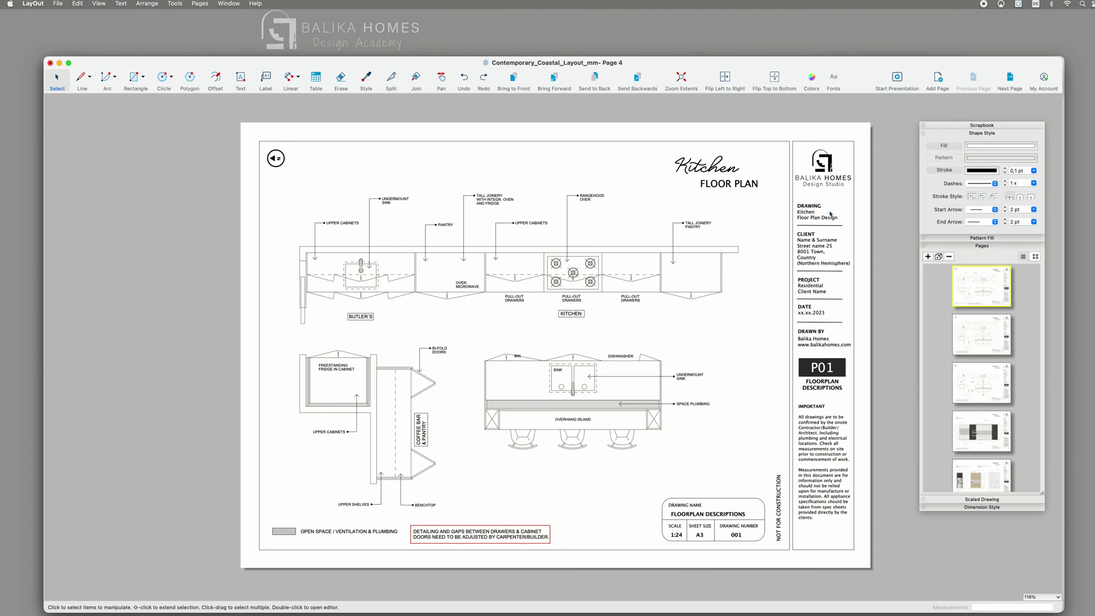
click(710, 274)
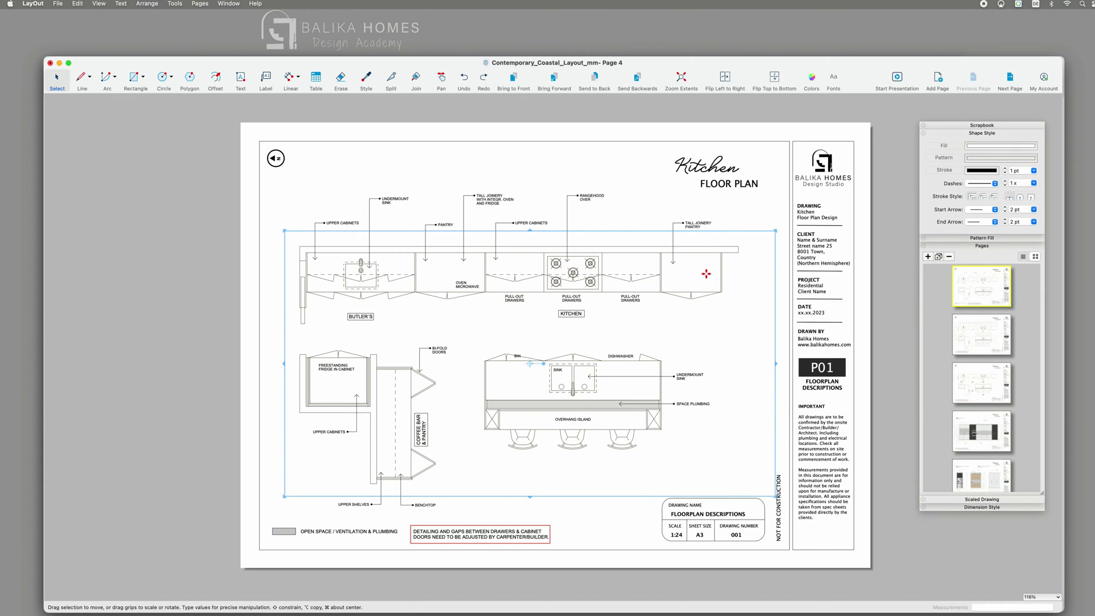
right_click(706, 274)
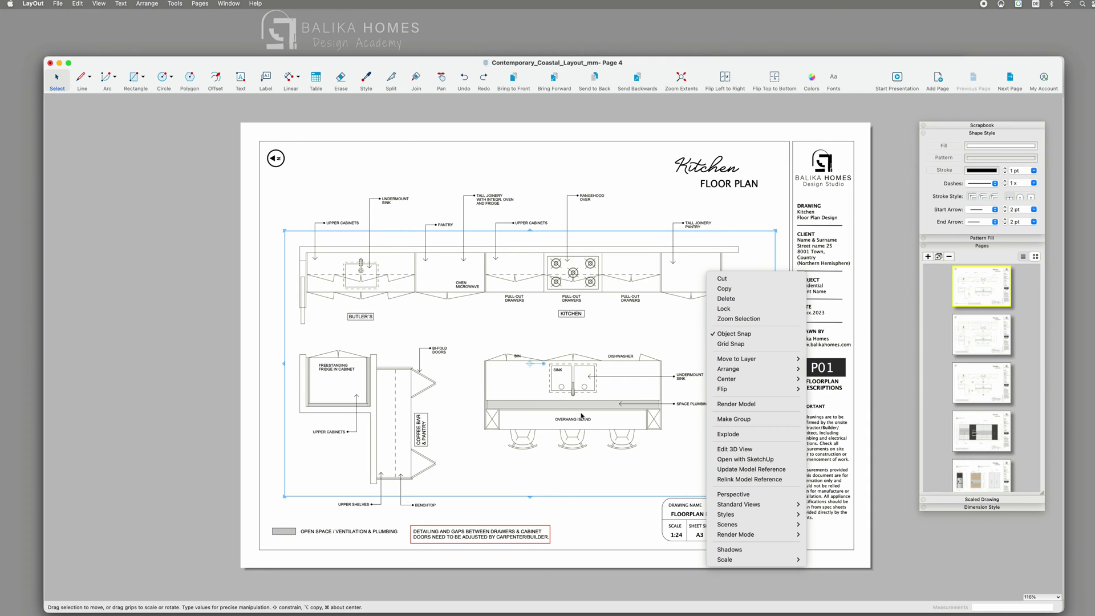
click(179, 281)
click(166, 269)
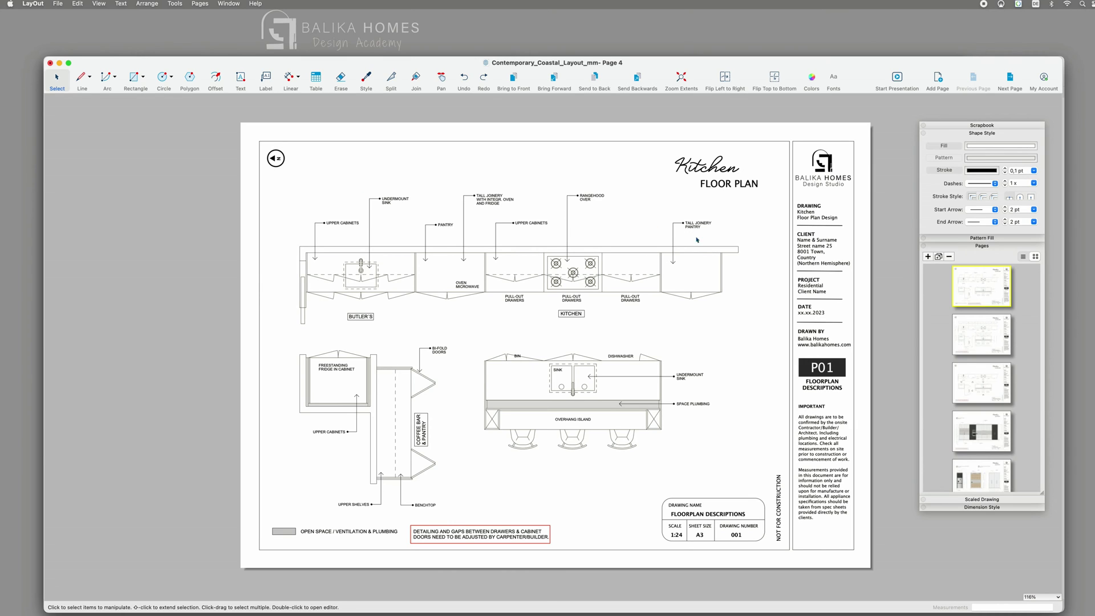
click(974, 337)
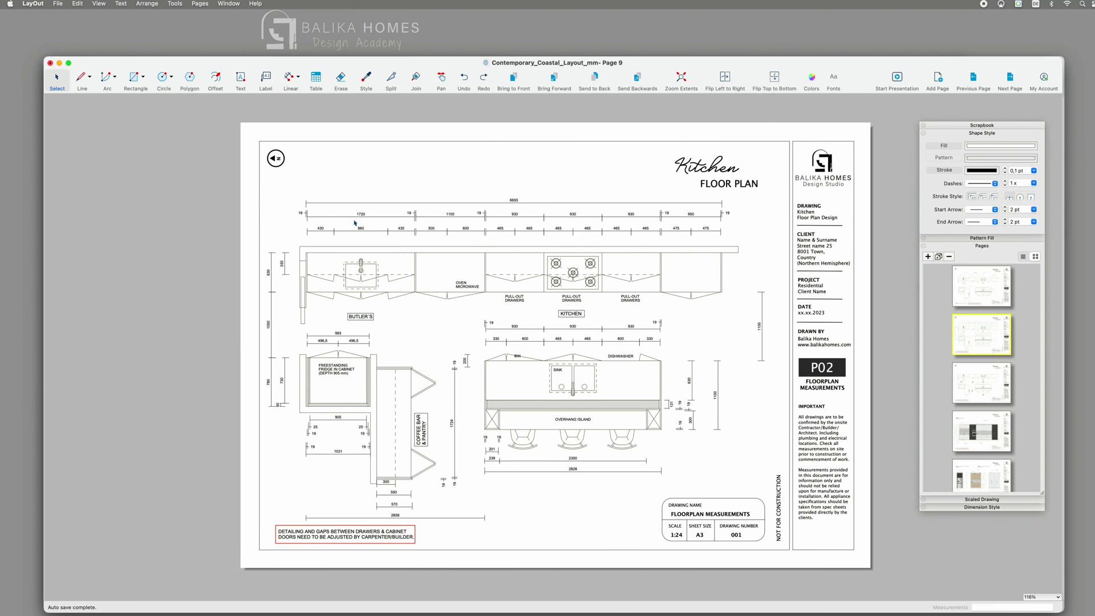
- Bring the 3D kitchen model forward and step through Scenes 1 to 8, ending at the pantry
key(ctrl+Up)
click(293, 410)
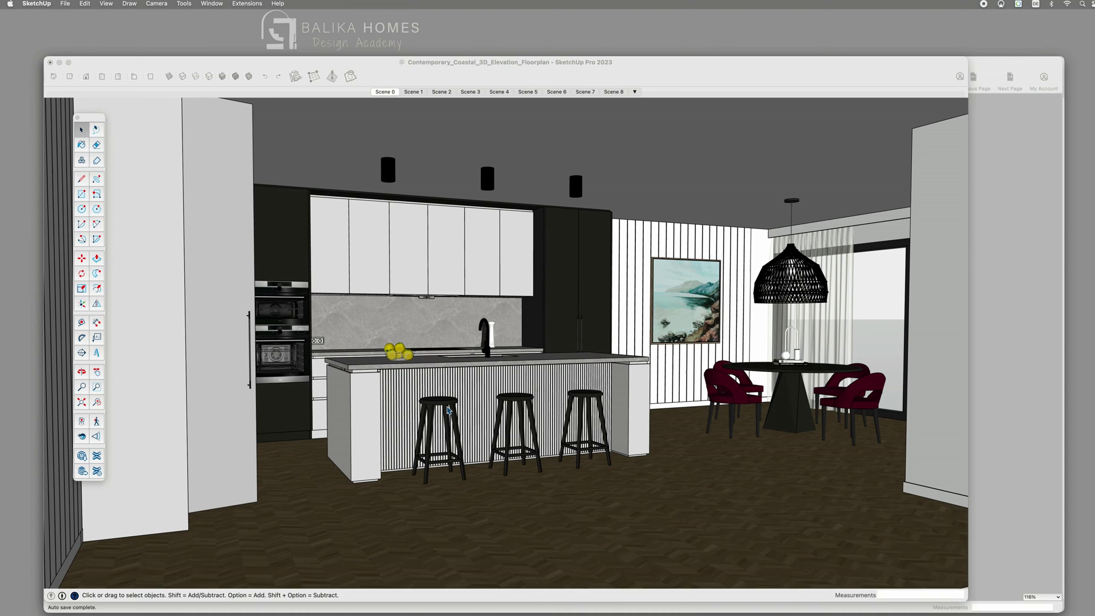
click(845, 366)
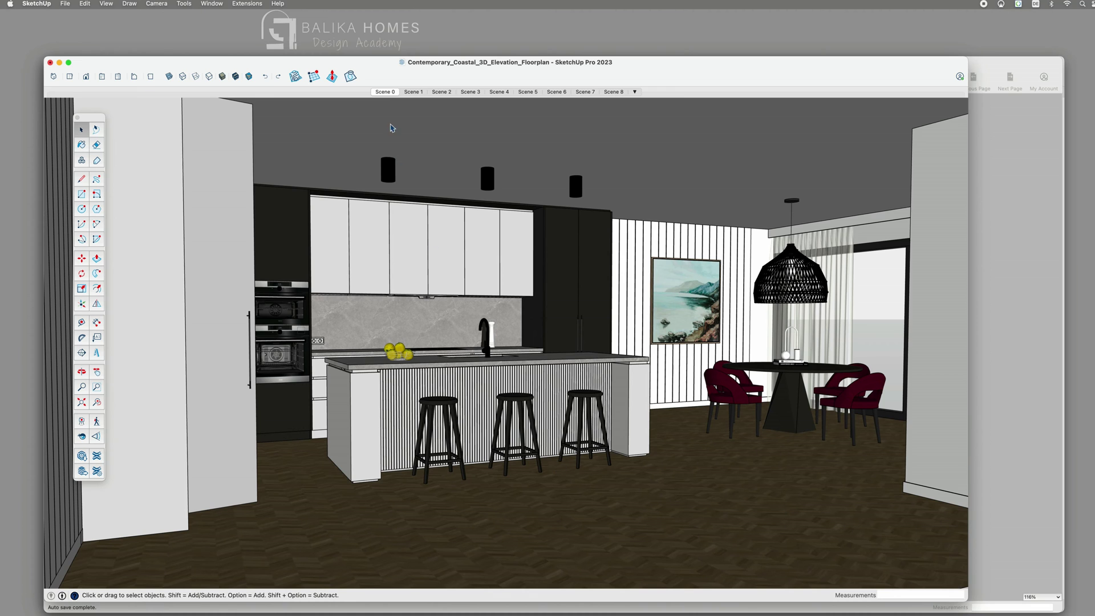
click(413, 92)
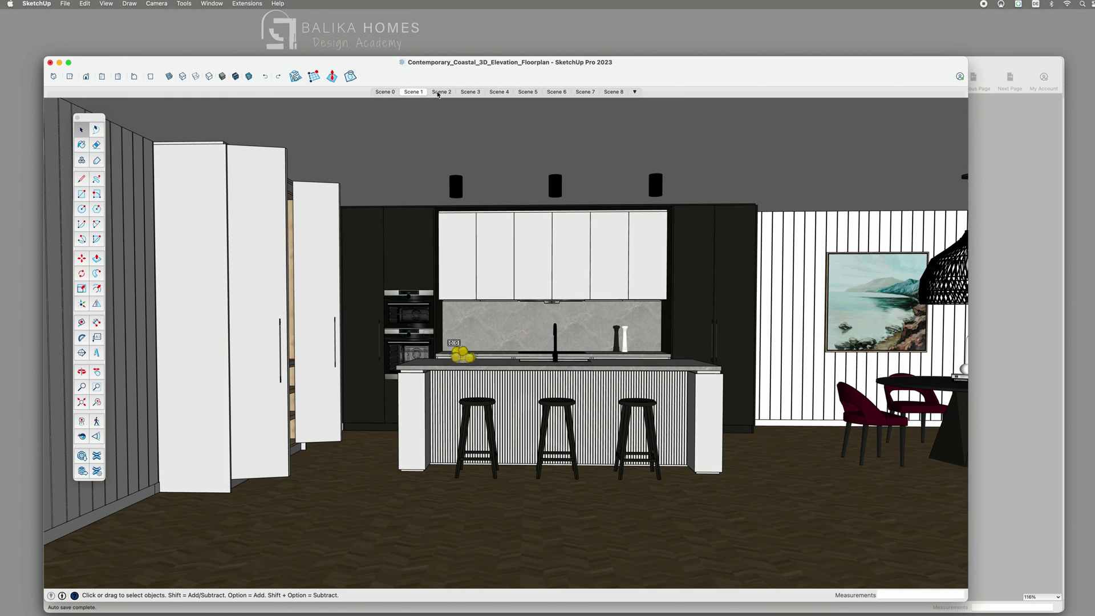
click(437, 93)
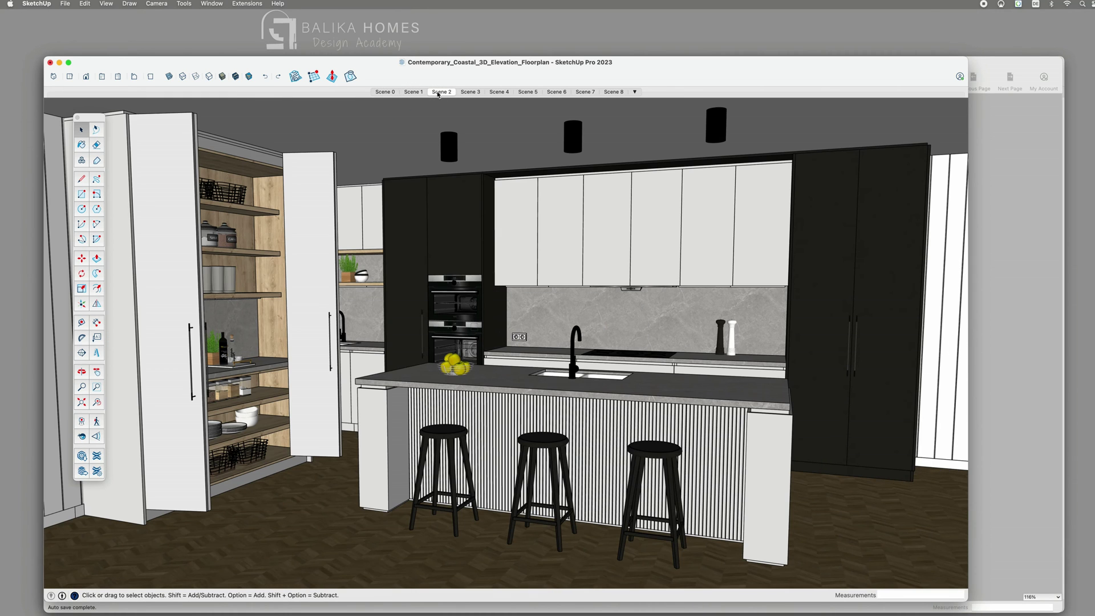
click(470, 93)
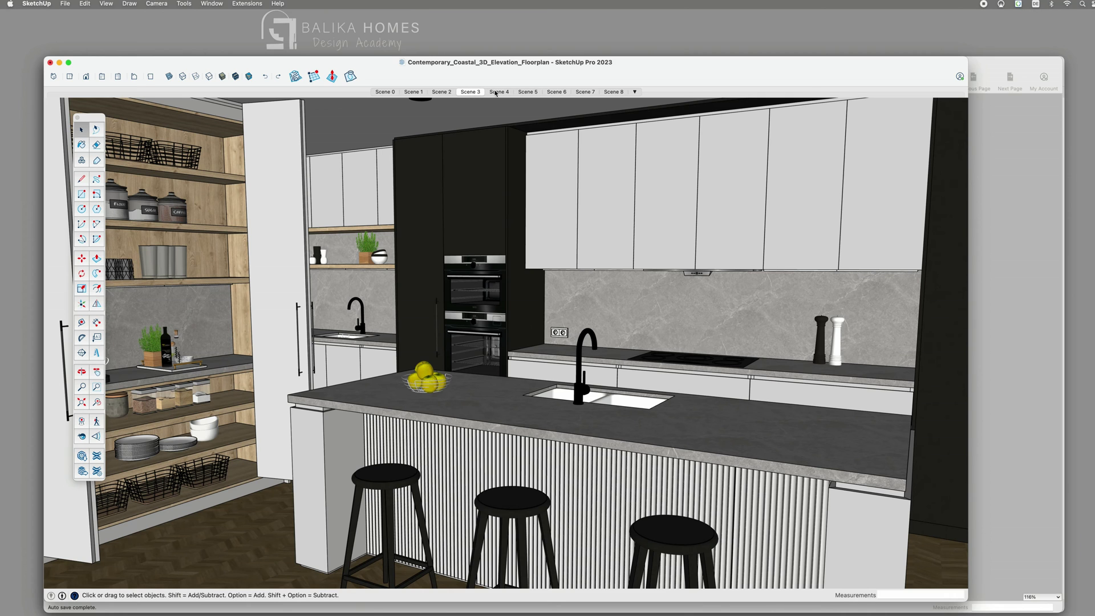
click(498, 93)
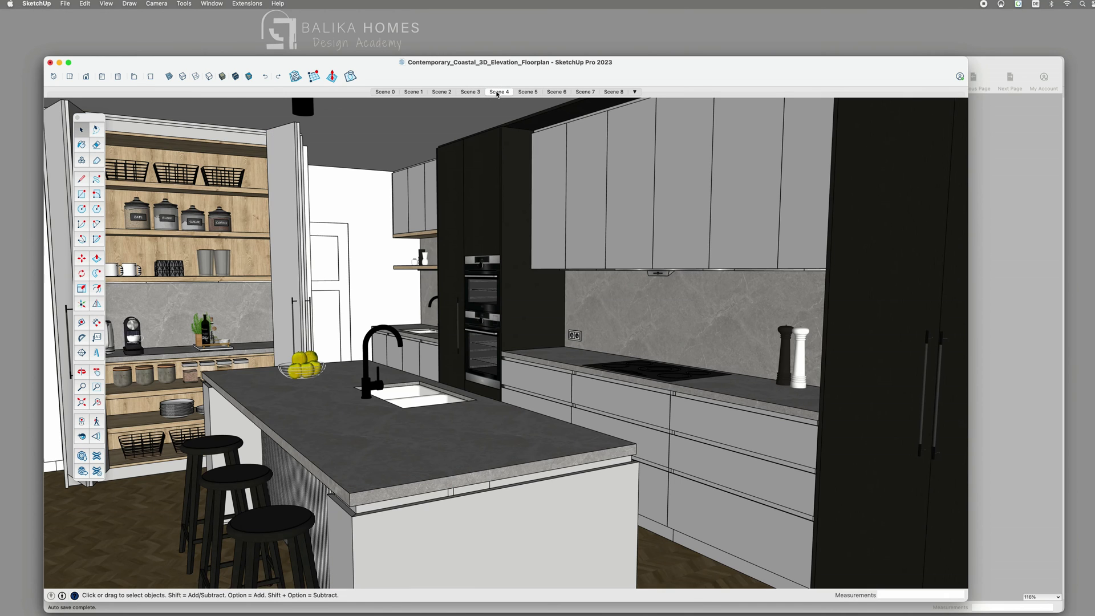
click(532, 93)
click(559, 93)
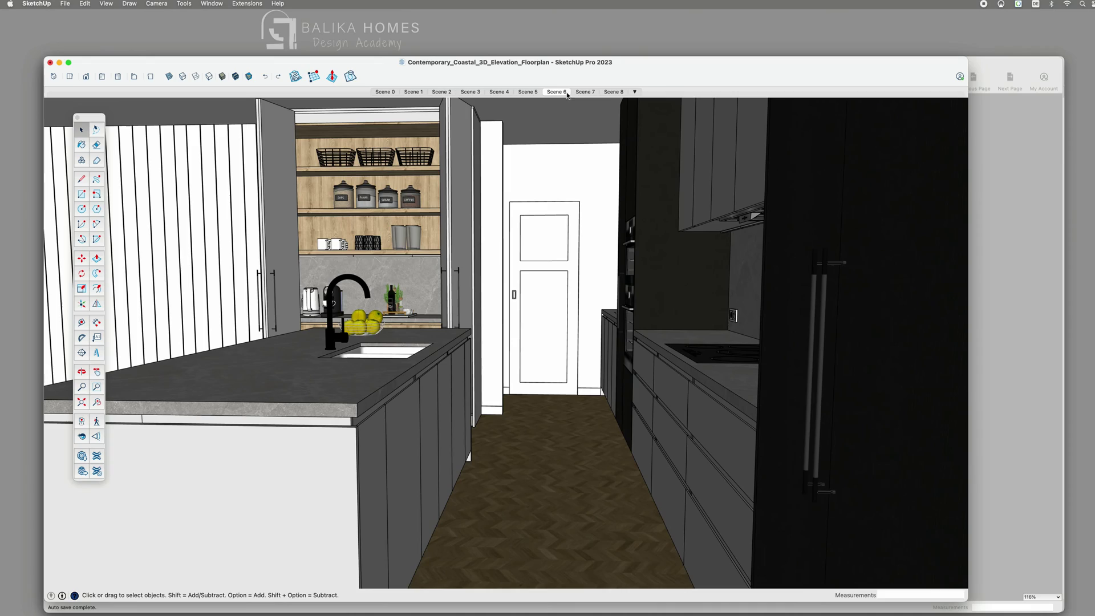
click(583, 93)
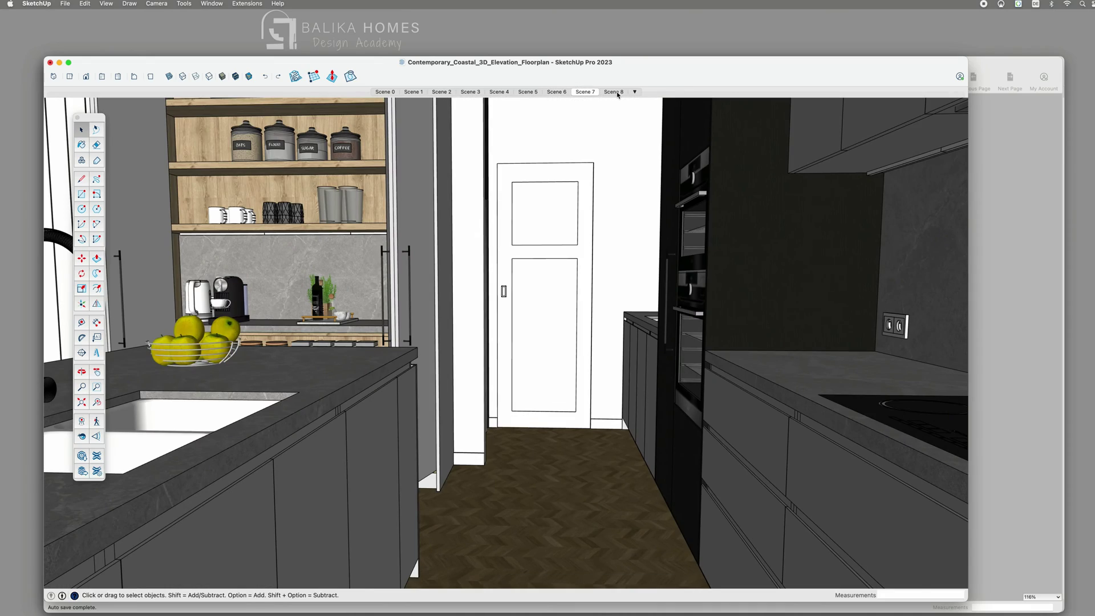
click(616, 93)
- Orbit to view the pantry and kitchen, then select the pantry counter shelf
key(o)
drag(517, 389, 513, 433)
key(space)
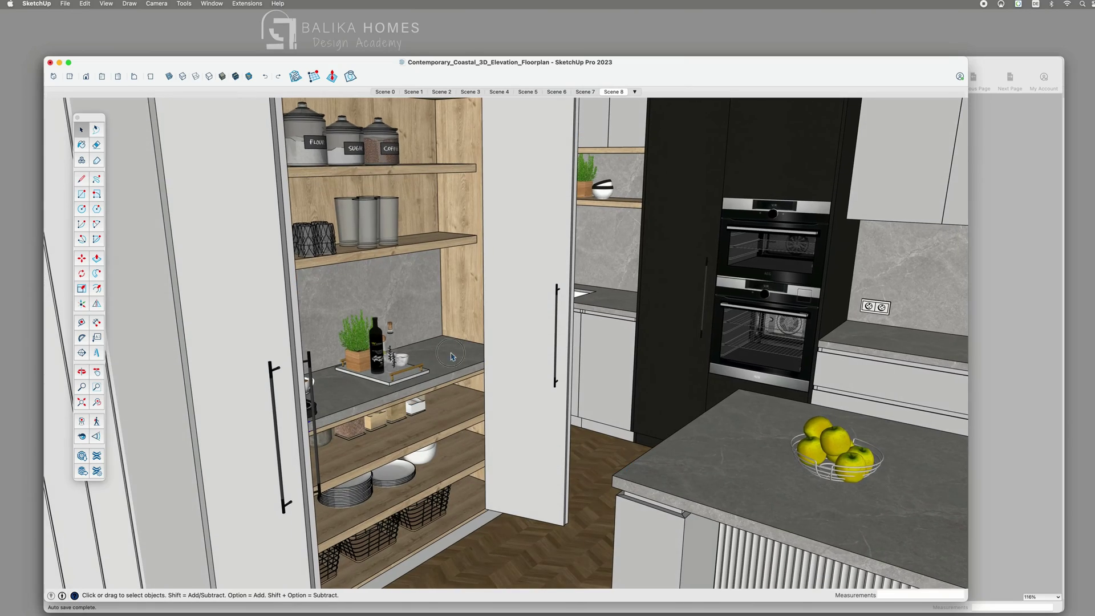
click(399, 365)
- Return to LayOut and open page 10, the P03 Floorplan Elevation Levels sheet
key(o)
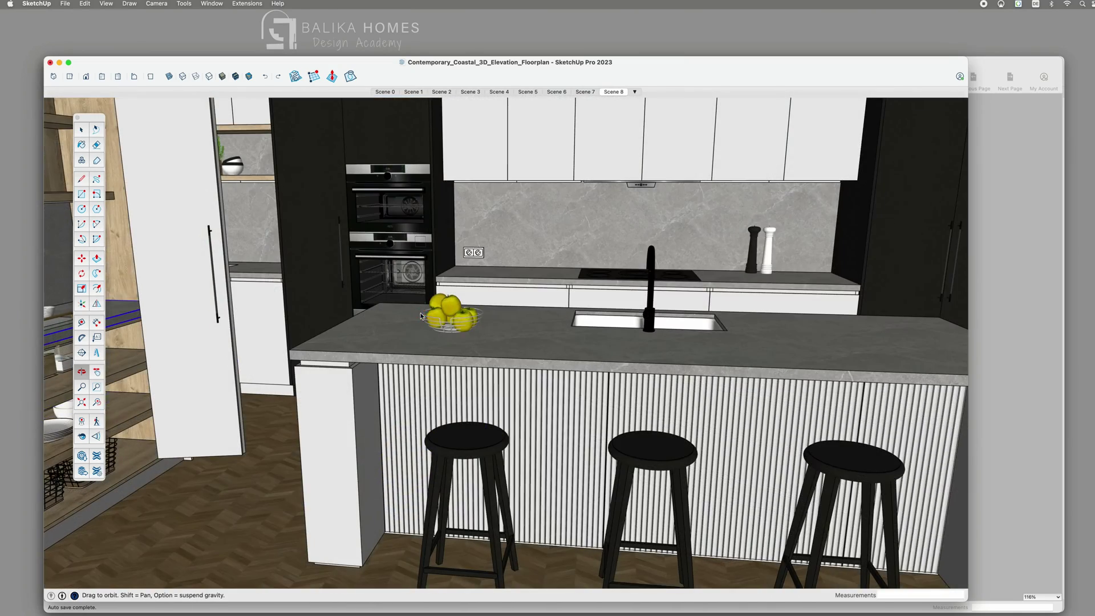
key(ctrl+Up)
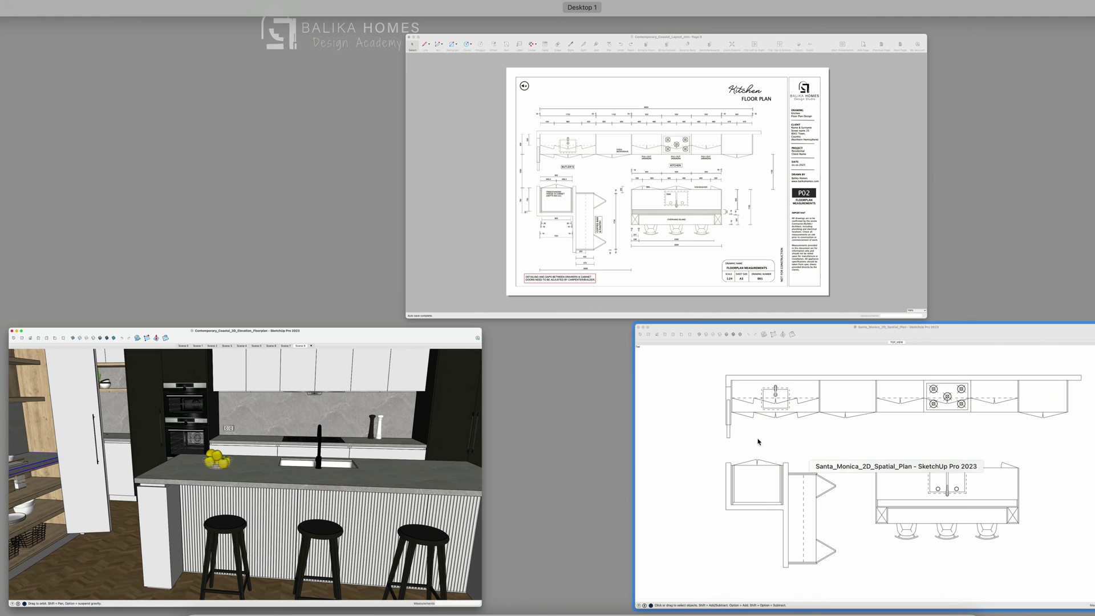
click(739, 249)
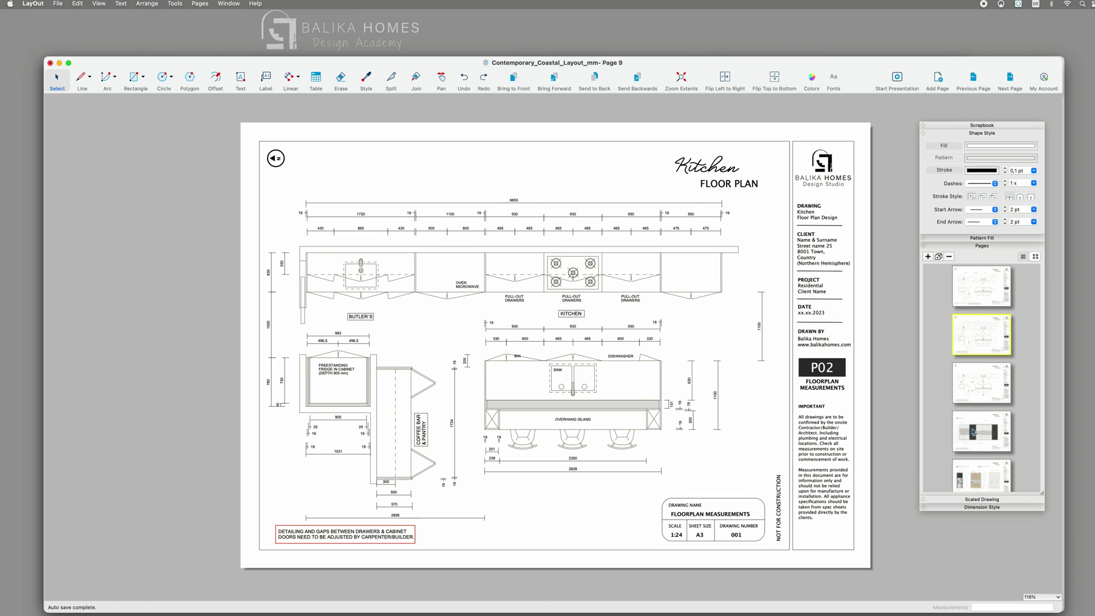
scroll(976, 405, down, 2)
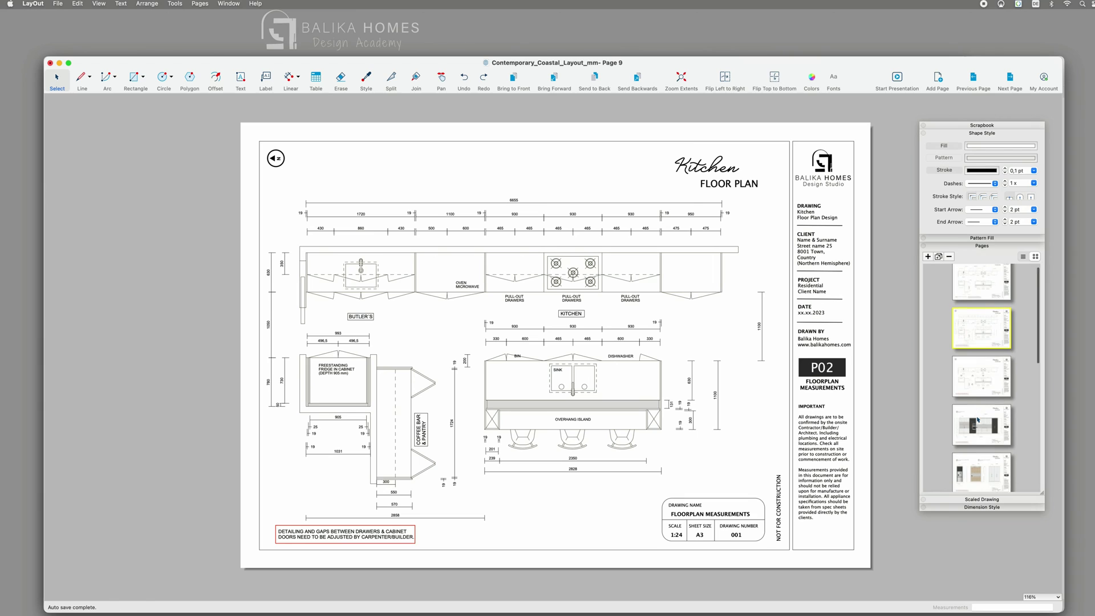
click(979, 367)
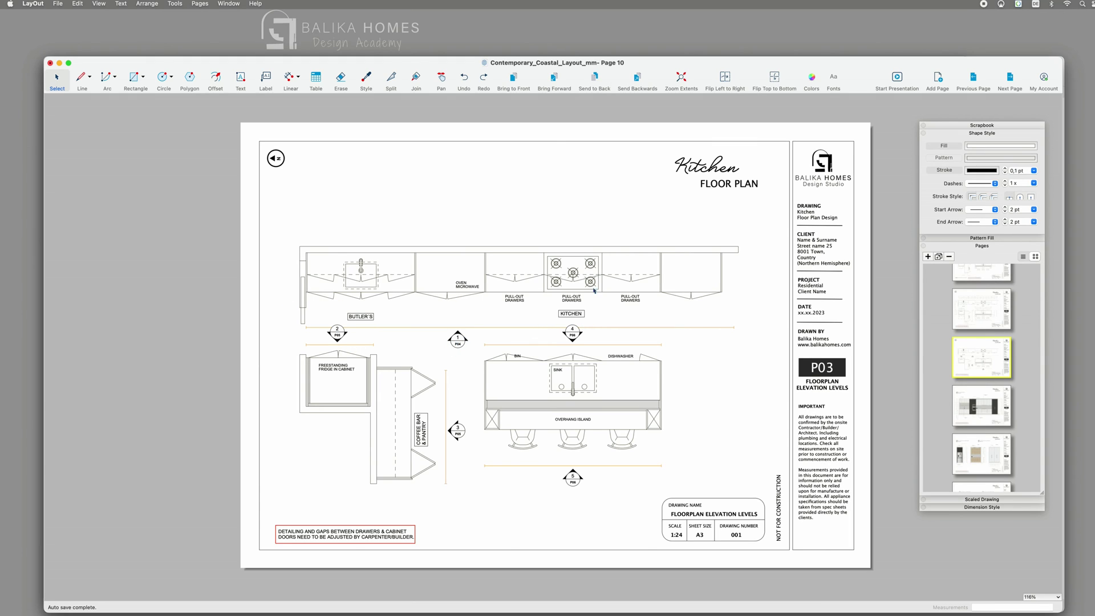
- View the East Wall elevation, revisit the elevation levels plan, then open page 13 (P05)
click(975, 407)
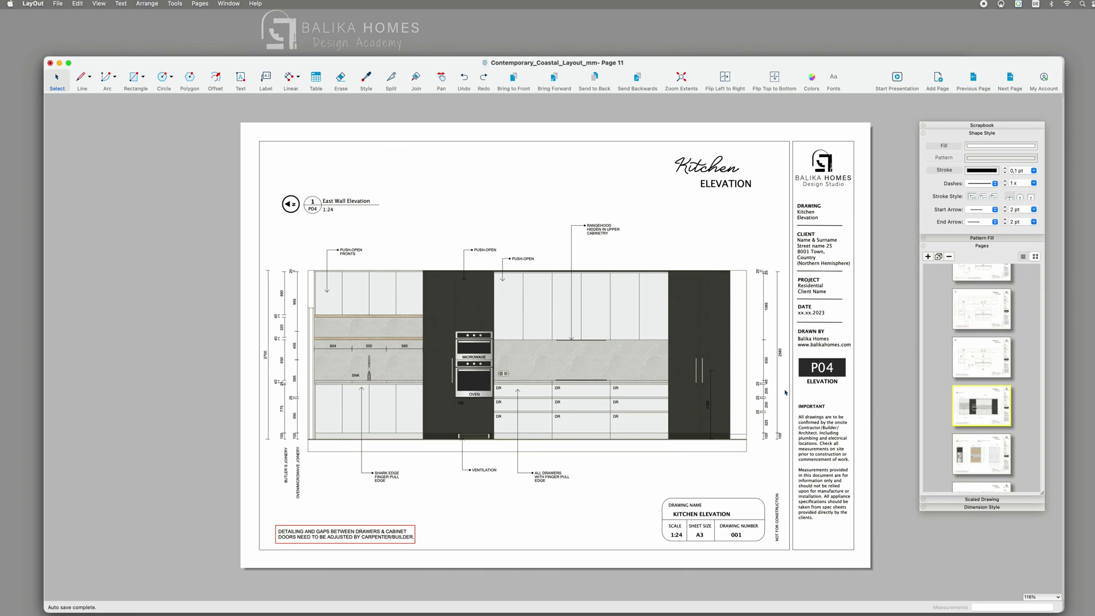
click(994, 356)
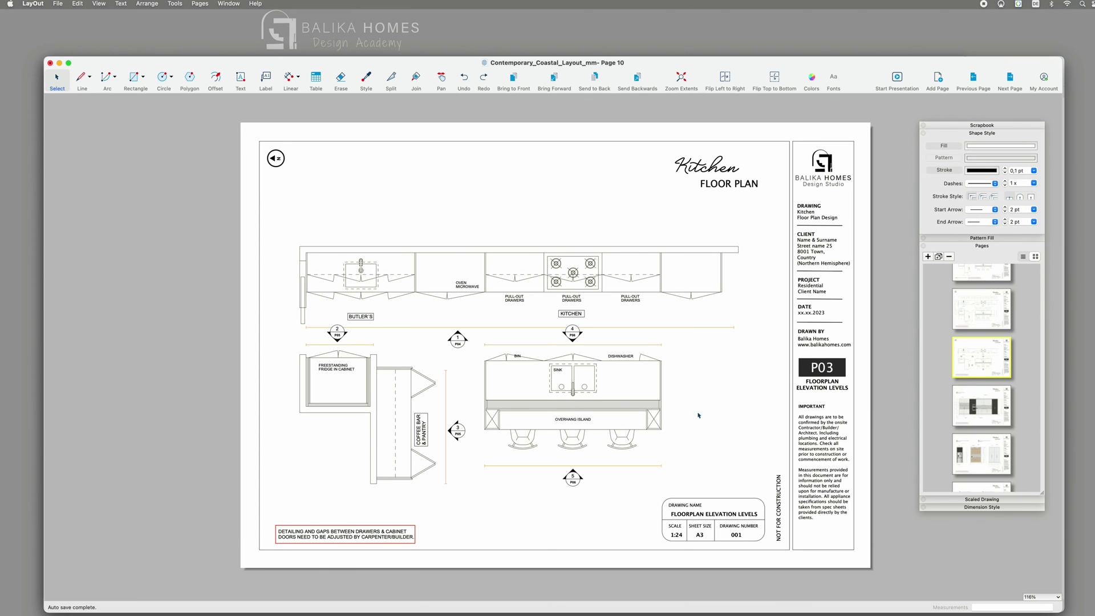
click(980, 452)
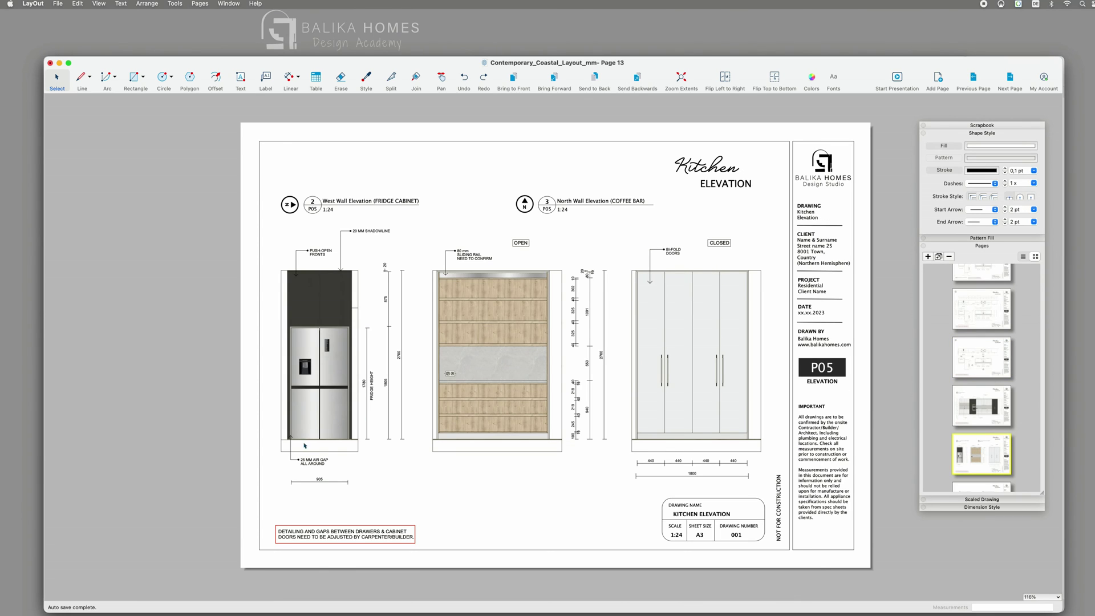